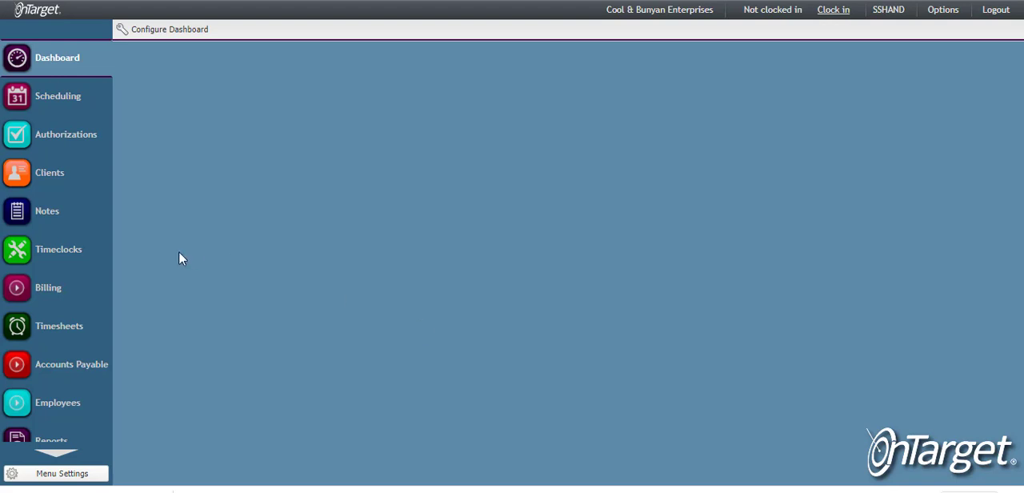
Step: Filter the client list by the client's last name and open the matching client record
click(43, 185)
click(170, 133)
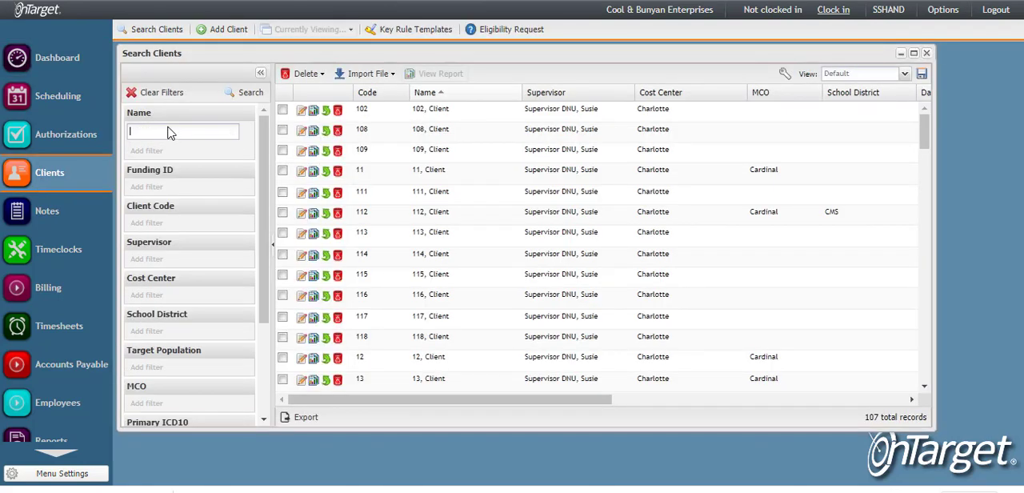
text(lenn)
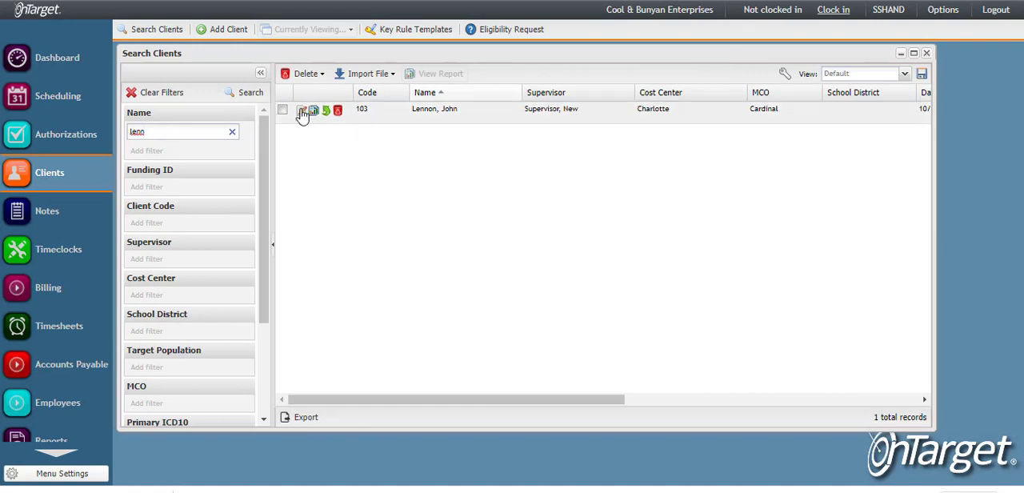
click(303, 112)
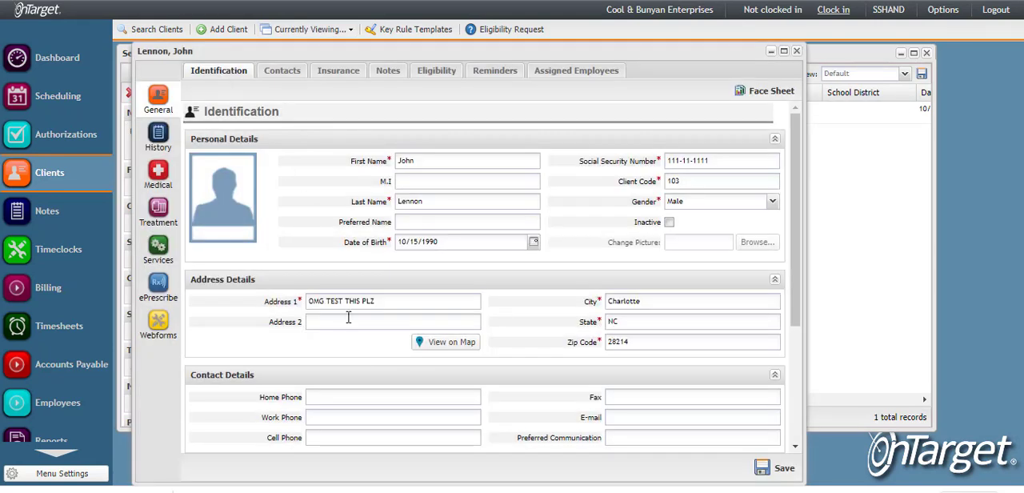
Step: Set the client's home facility to Home A1 under Other Details, save the record and close it
scroll(357, 365, down, 5)
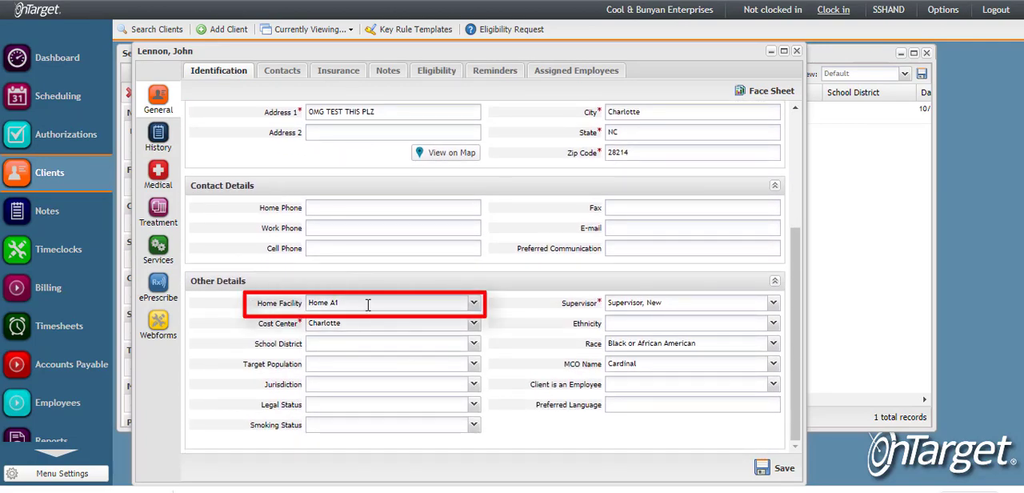
click(780, 470)
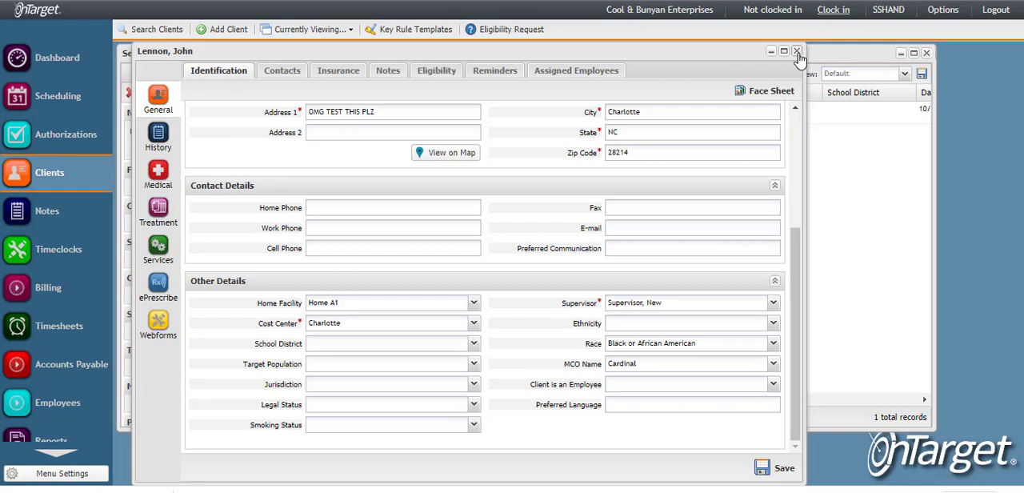
click(797, 51)
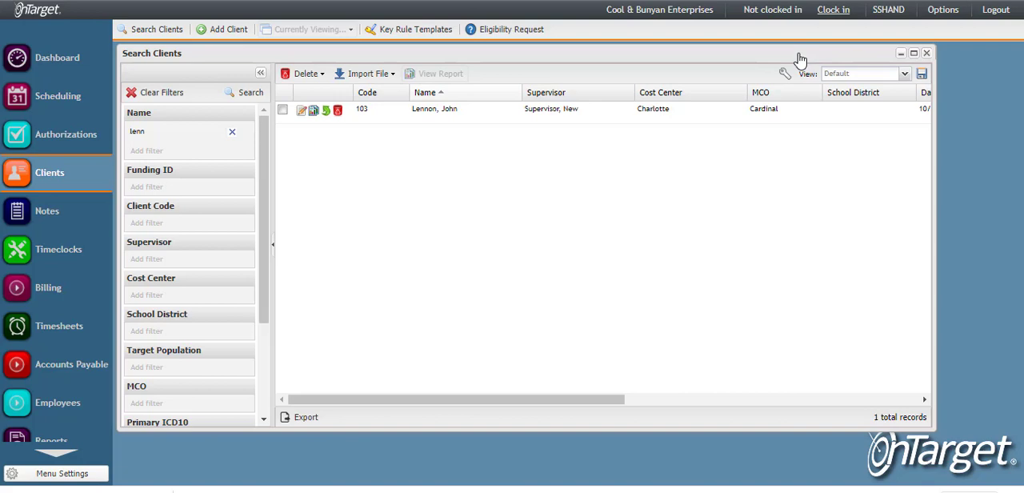
Step: View the report of the 08/06/2019 RS L1 AFL-H2016 shift note, examine its staff signature section, and close it
click(47, 211)
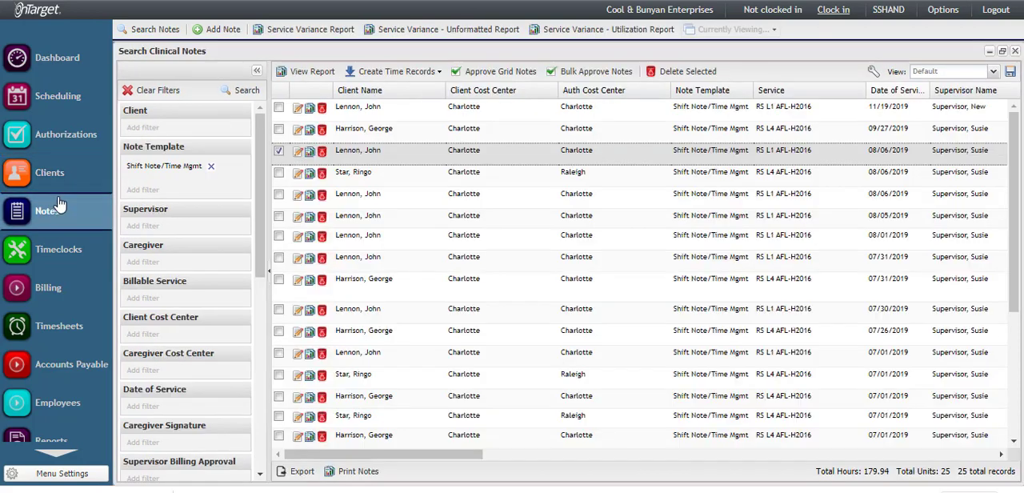
click(310, 153)
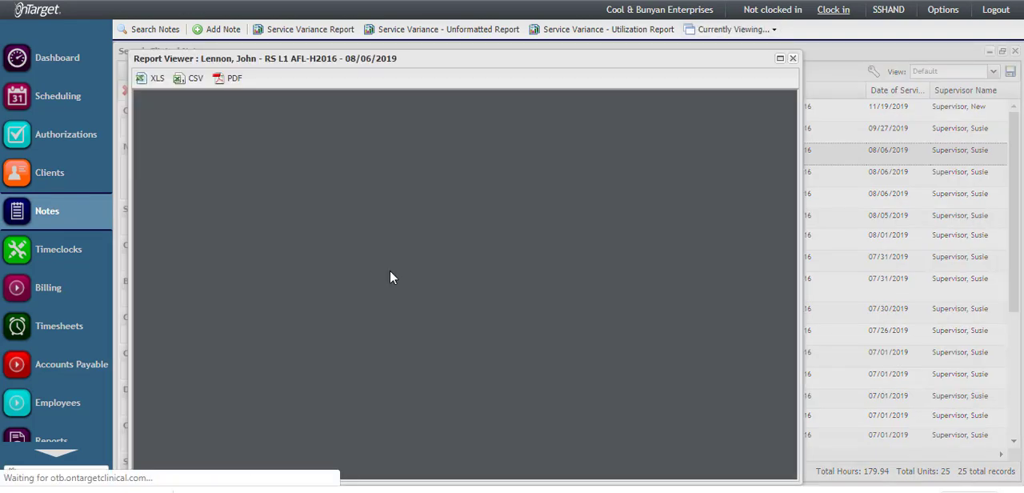
scroll(422, 258, down, 10)
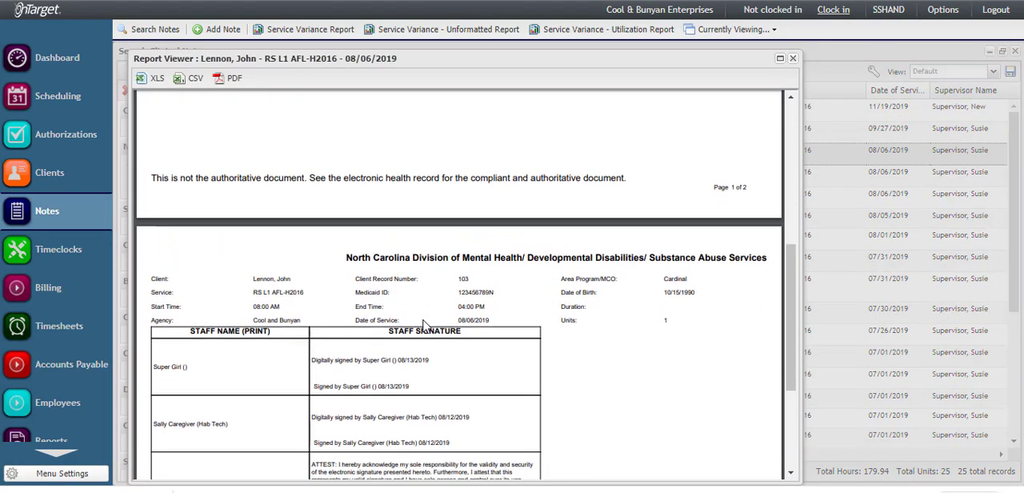
scroll(424, 324, down, 1)
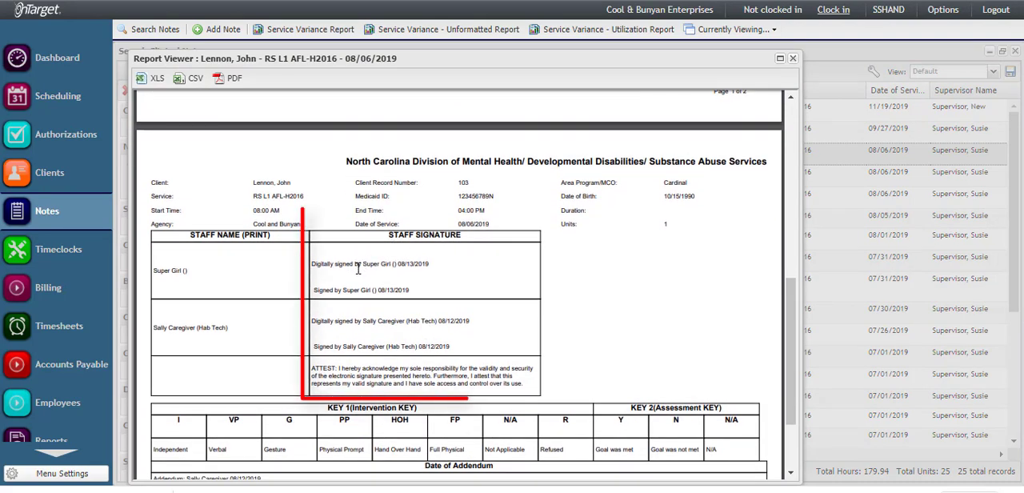
scroll(382, 261, down, 1)
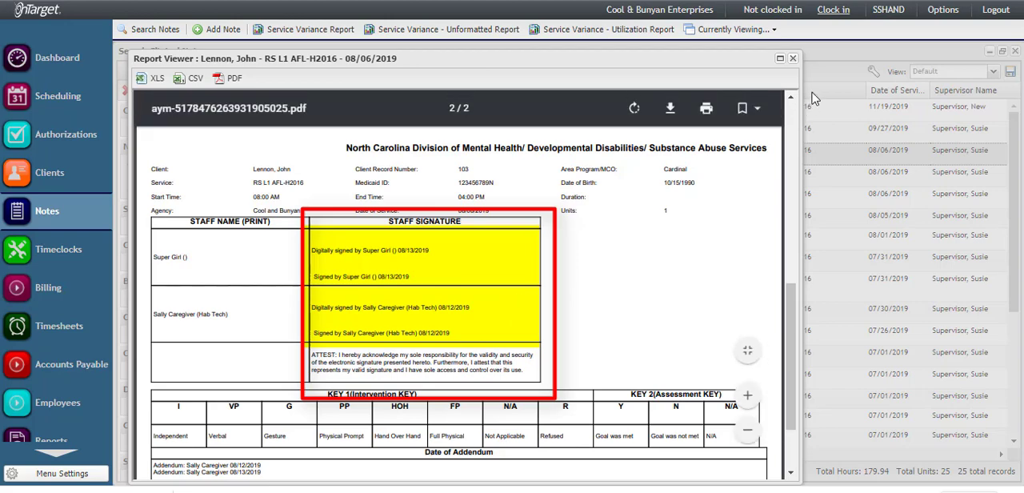
click(793, 58)
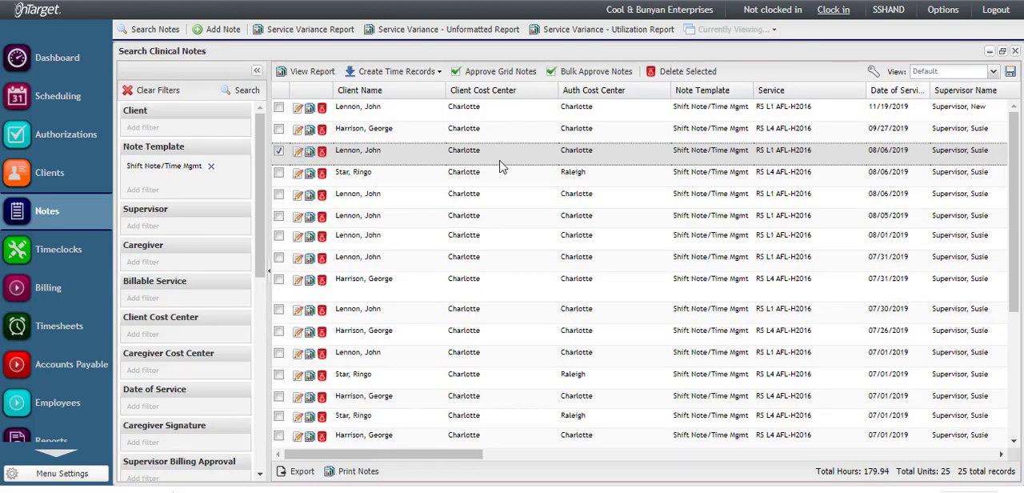
Step: Open the note template configuration, close the Shifts window and maximize the template list
scroll(52, 376, down, 3)
click(55, 387)
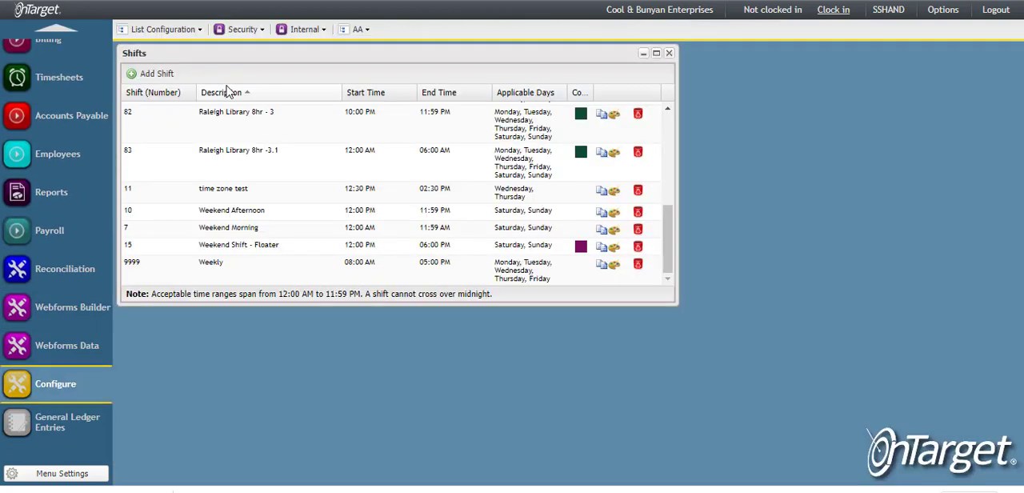
click(175, 29)
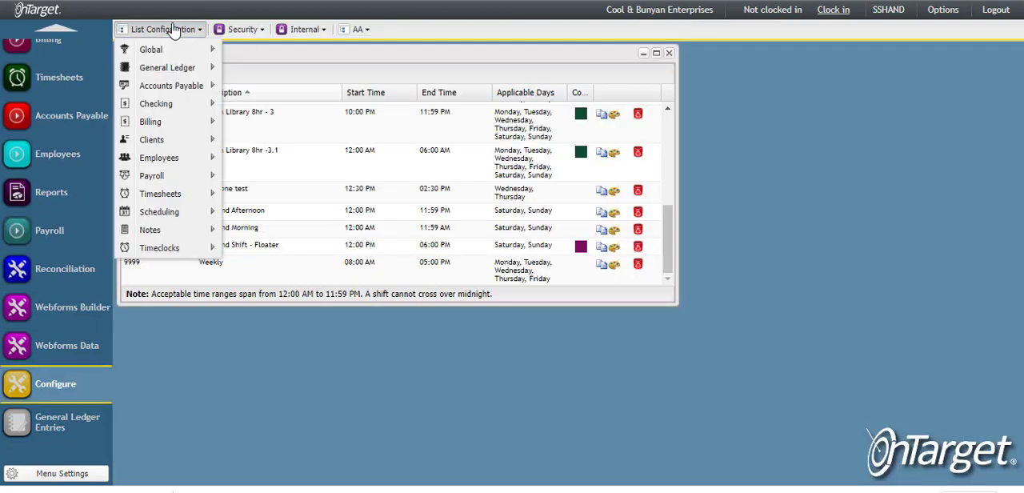
mouse_move(195, 233)
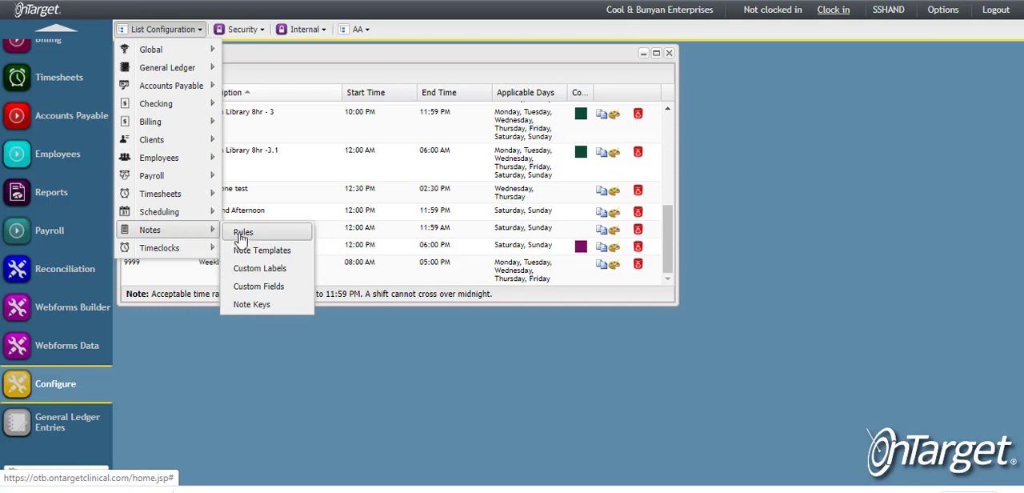
click(293, 259)
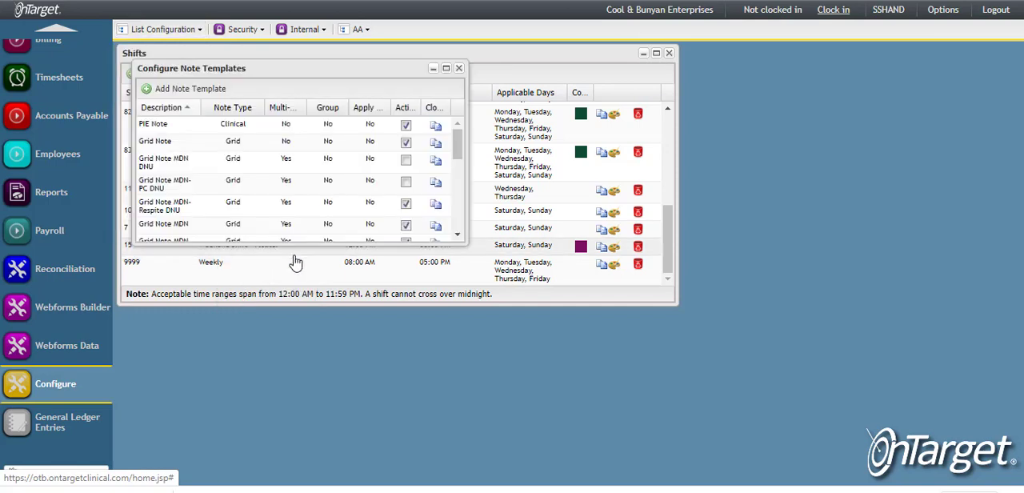
click(670, 54)
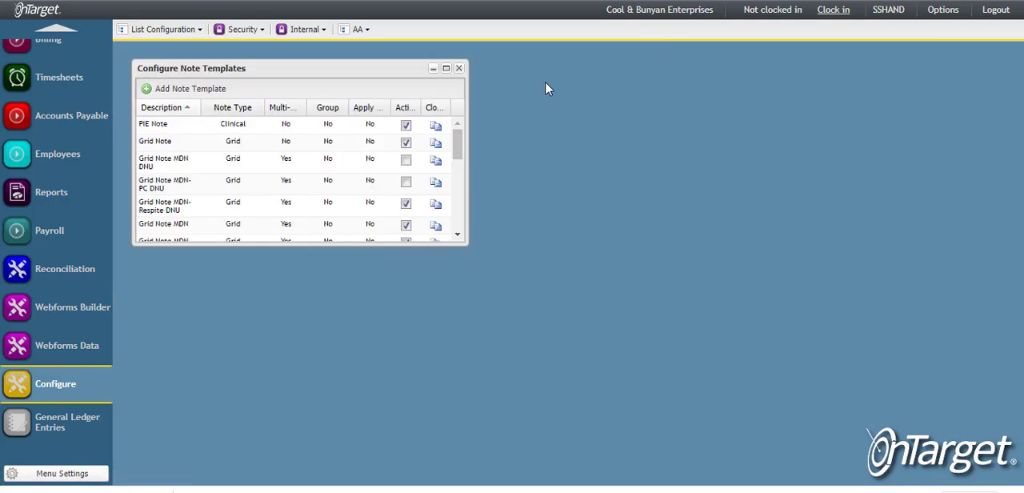
click(448, 69)
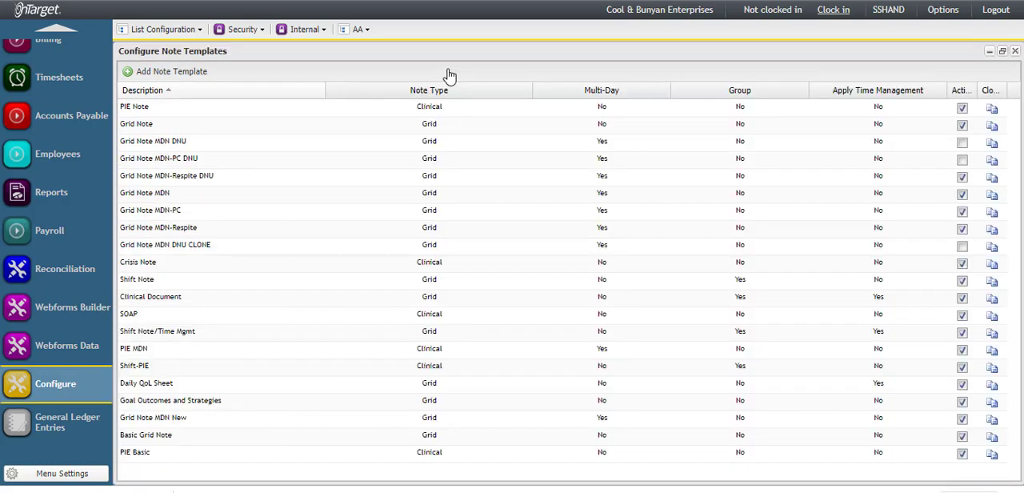
Step: Add a note template described as Shift Note with note type Grid and the Group option enabled, and save it
click(192, 73)
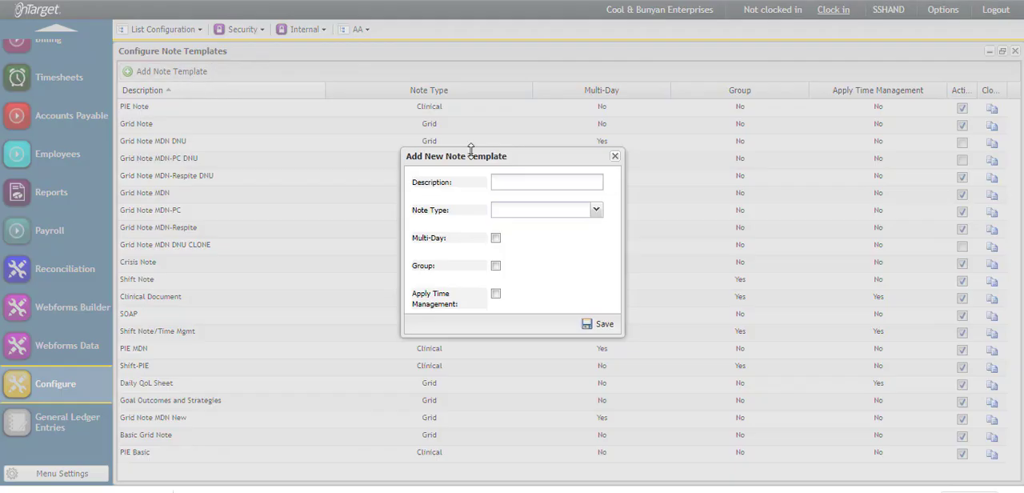
click(527, 181)
text(Shift Note)
click(596, 211)
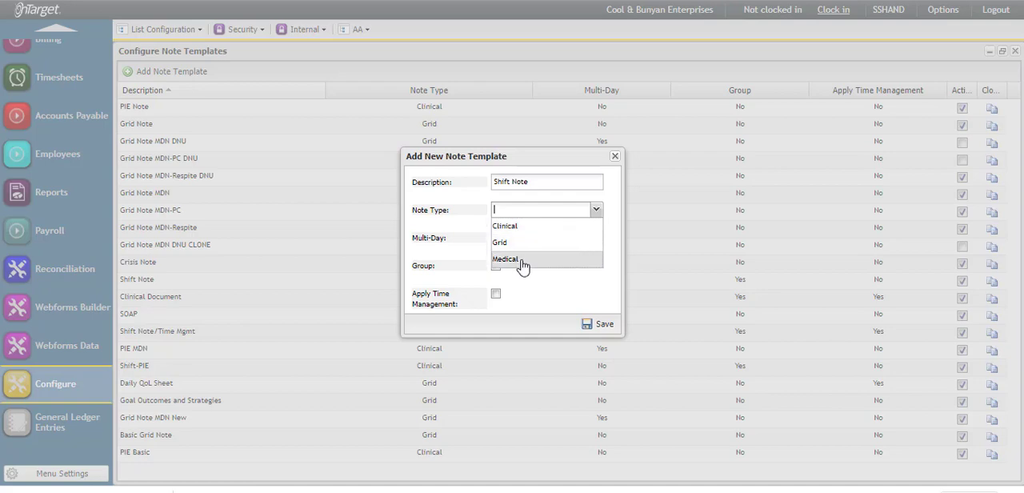
click(517, 245)
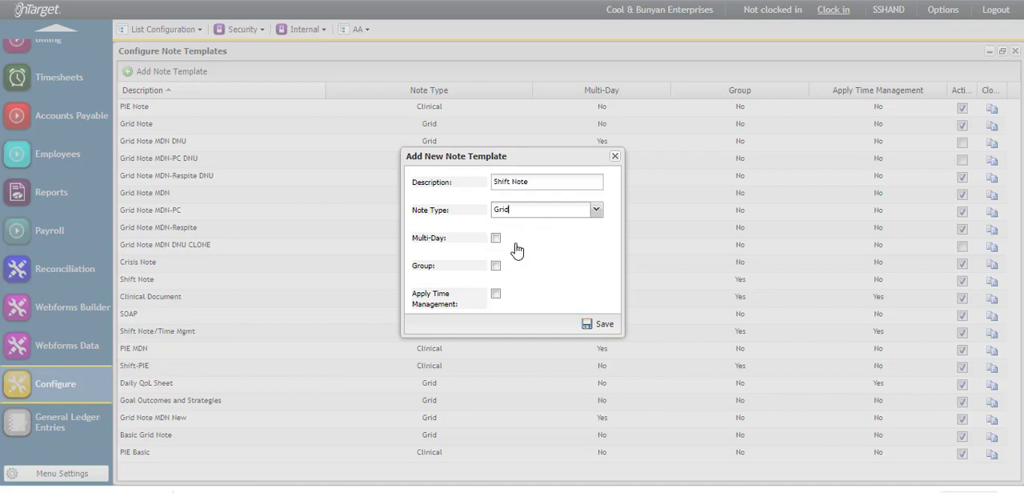
click(497, 266)
click(600, 328)
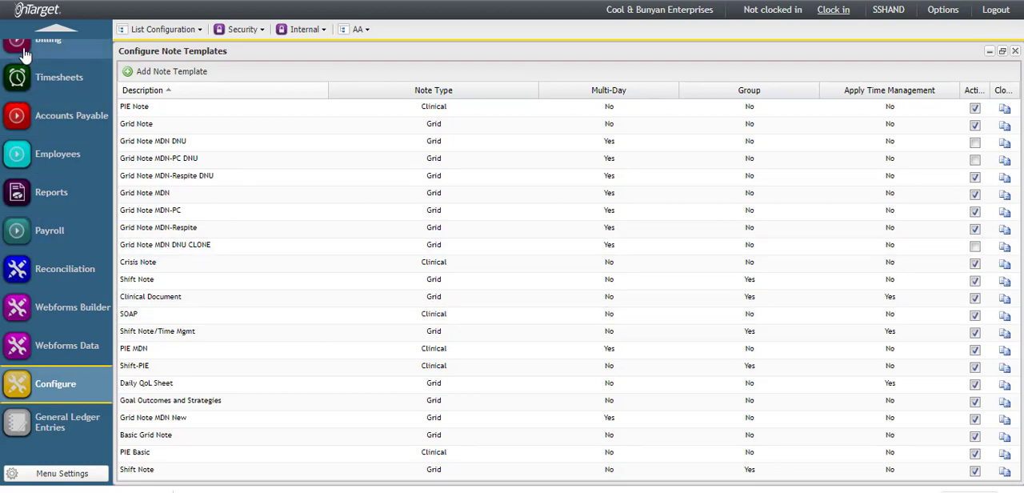
Step: Open the note configuration for the billing services
scroll(18, 64, up, 1)
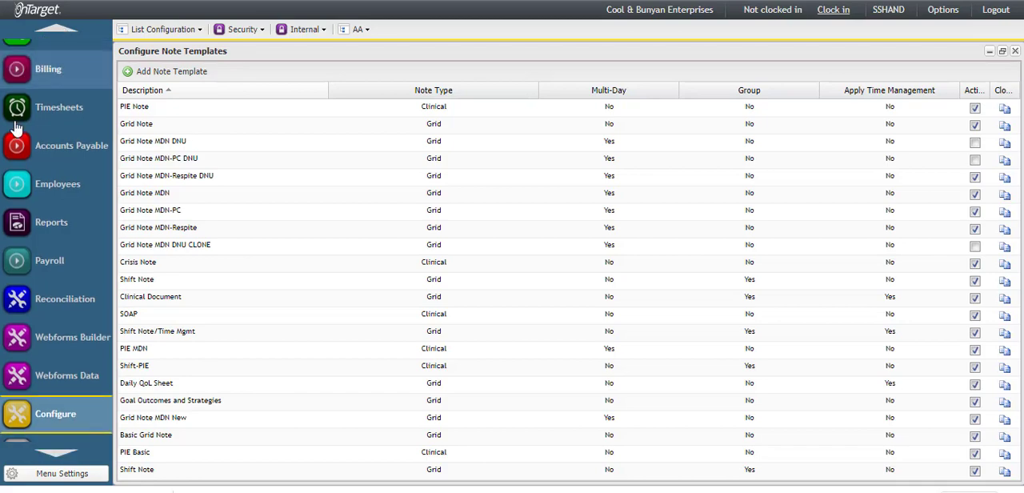
click(12, 78)
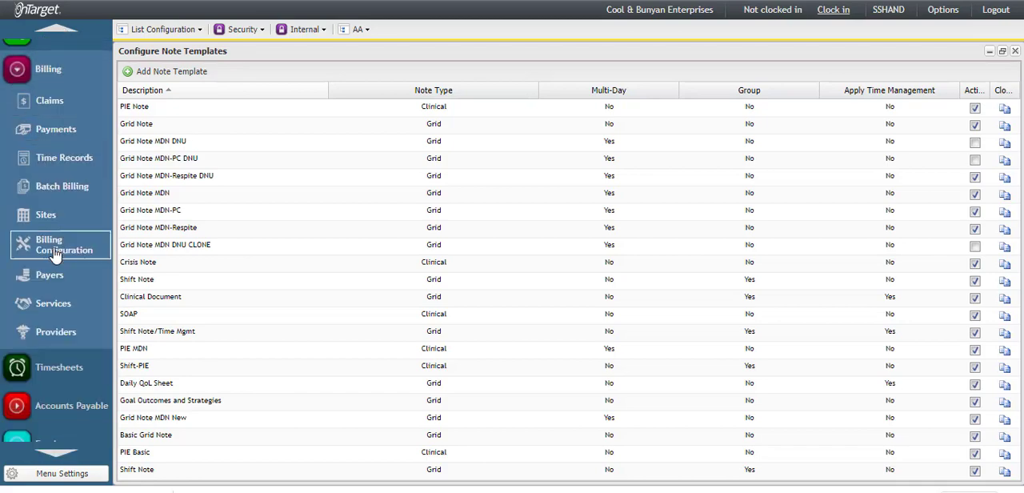
click(60, 307)
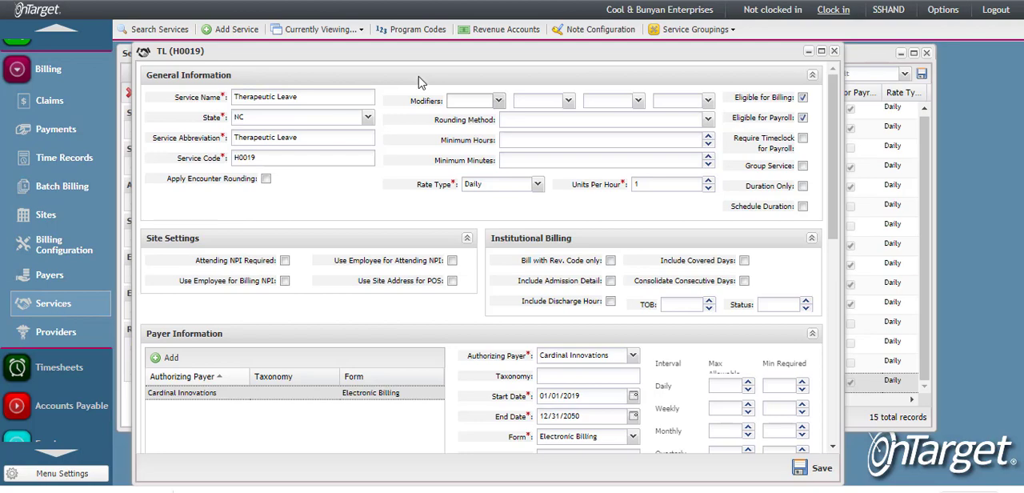
click(601, 32)
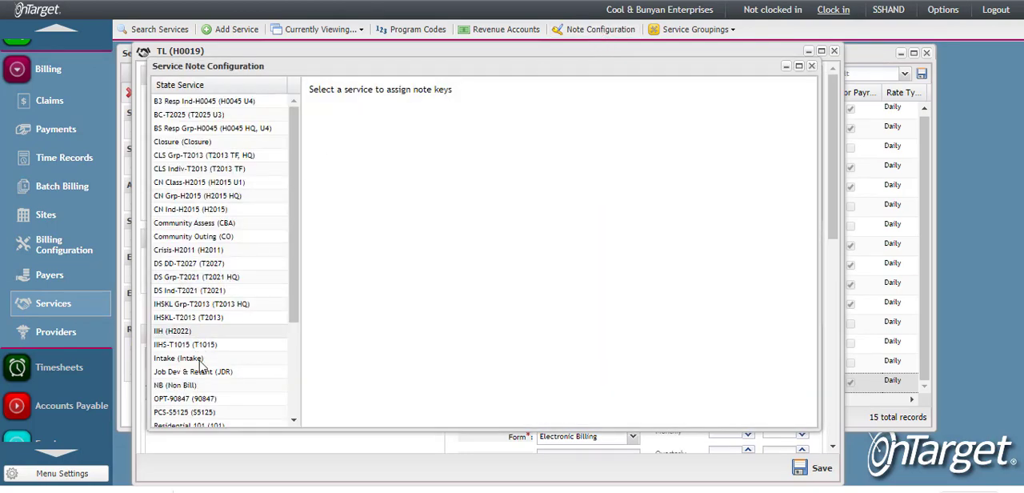
Step: Set the default template of the Residential 101 service to the new Shift Note template and save
scroll(201, 364, down, 1)
scroll(202, 371, down, 2)
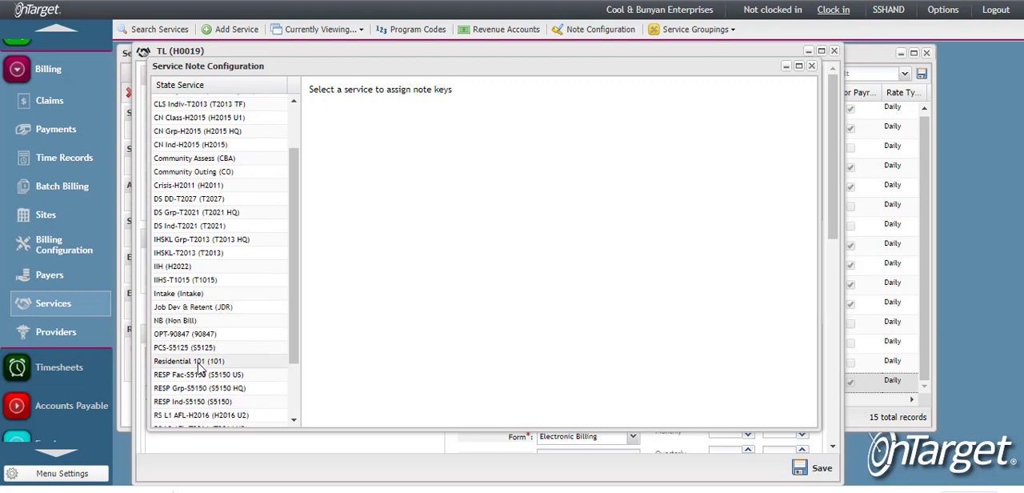
click(200, 361)
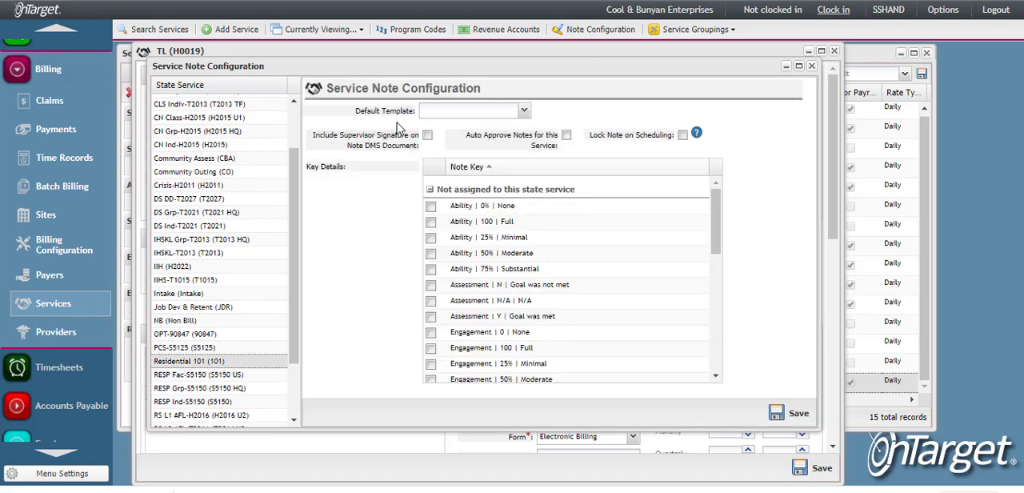
click(525, 111)
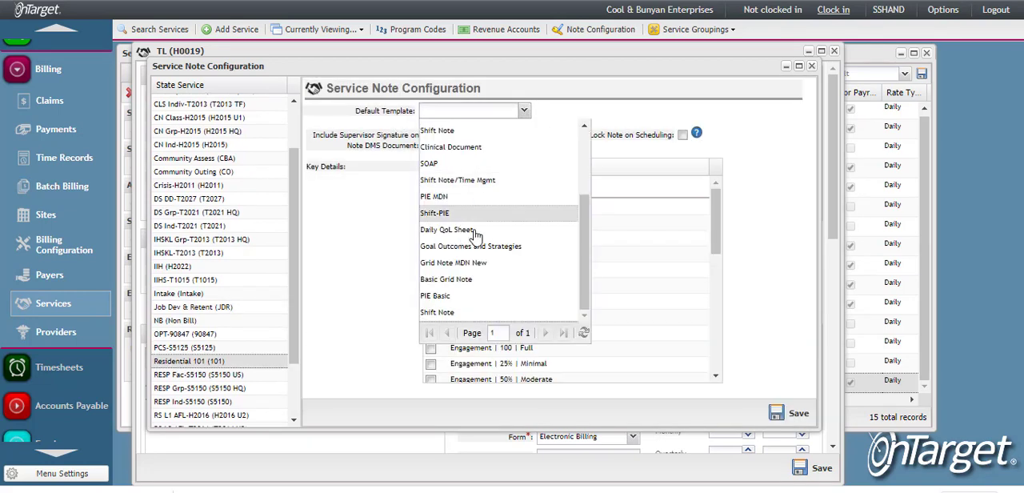
click(448, 313)
click(776, 412)
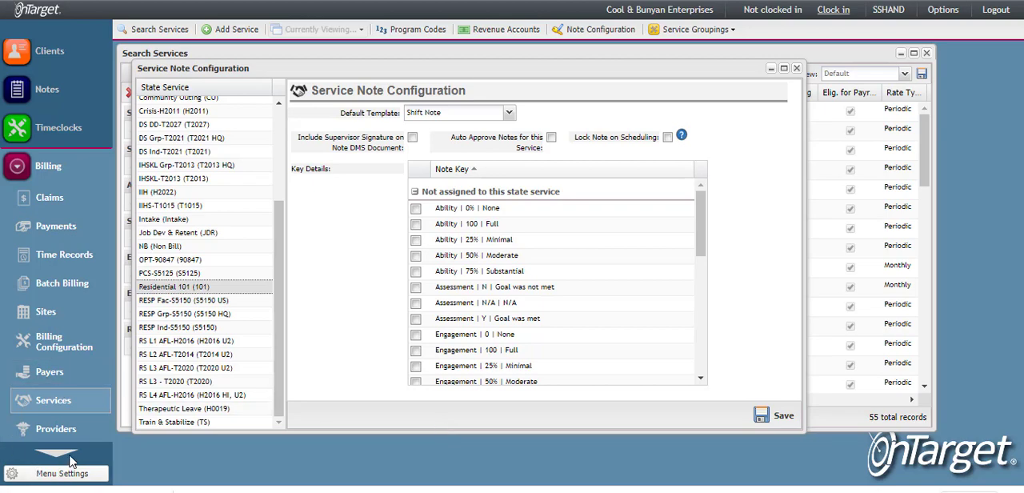
Step: Open the 07/01/2019 RS L1 AFL-H2016 shift note and examine its shift caregivers, interventions, assessments and time management entries
click(40, 107)
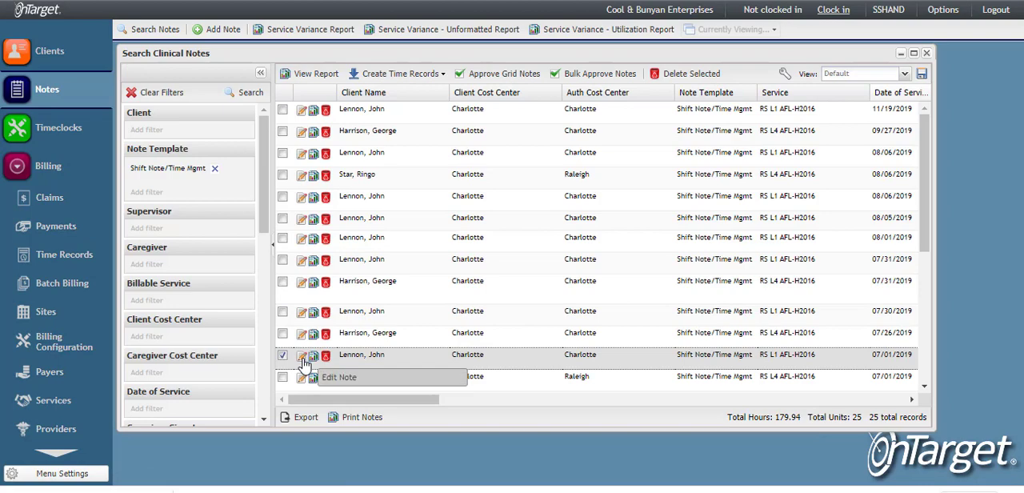
click(303, 357)
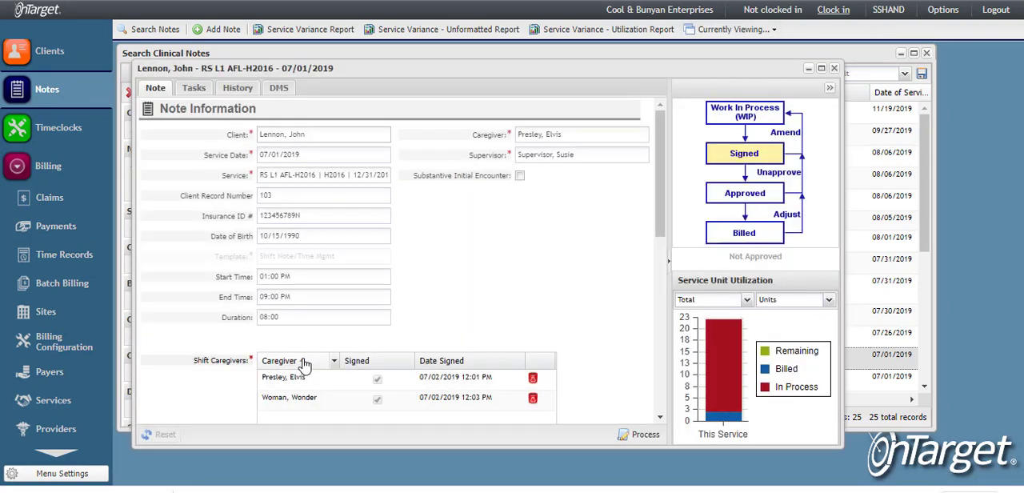
scroll(303, 364, down, 5)
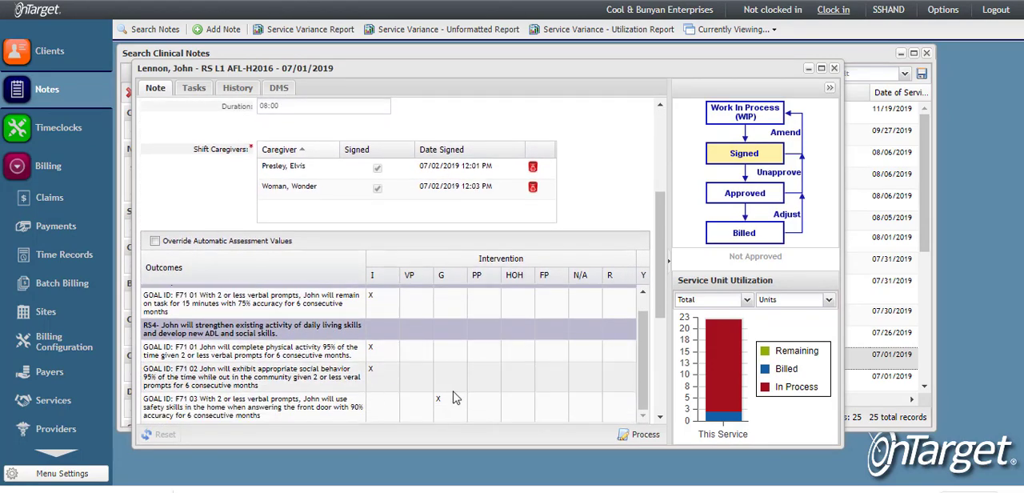
scroll(453, 398, right, 5)
scroll(453, 397, right, 3)
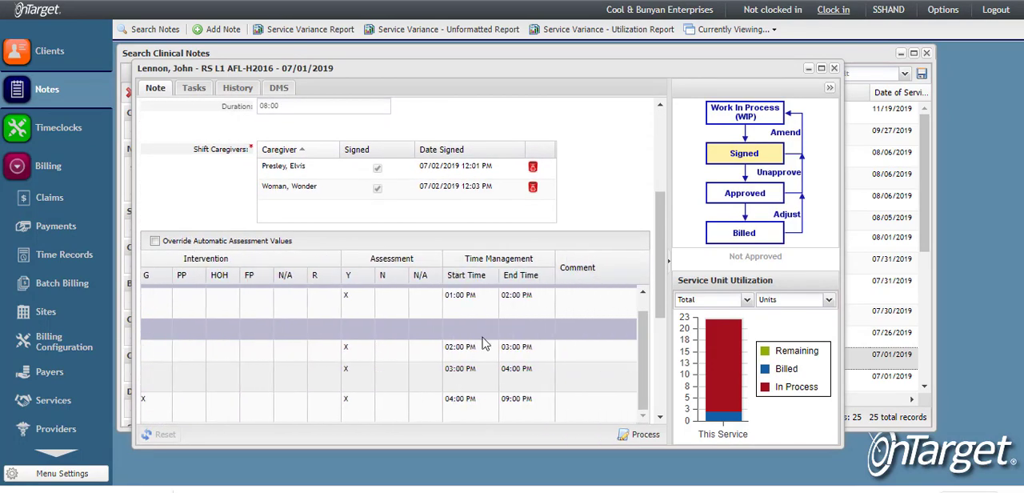
scroll(495, 339, up, 1)
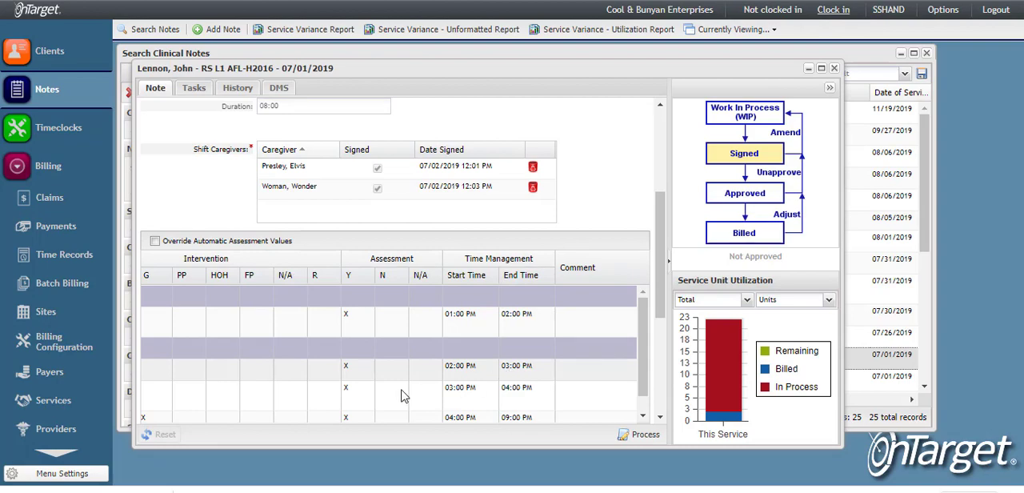
Step: Examine each goal's interventions and time management entries in the 07/01/2019 shift note against the note's overall start time, end time and duration
scroll(404, 384, left, 5)
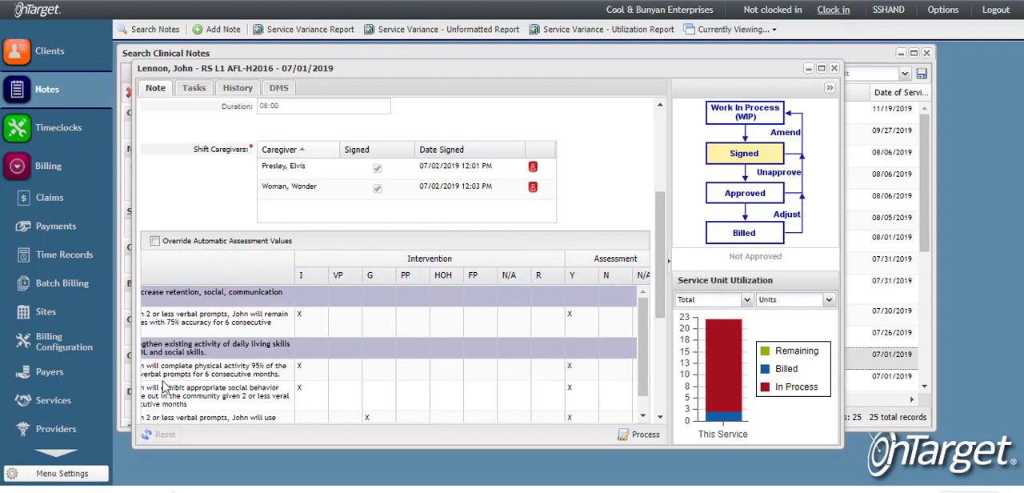
scroll(179, 382, left, 3)
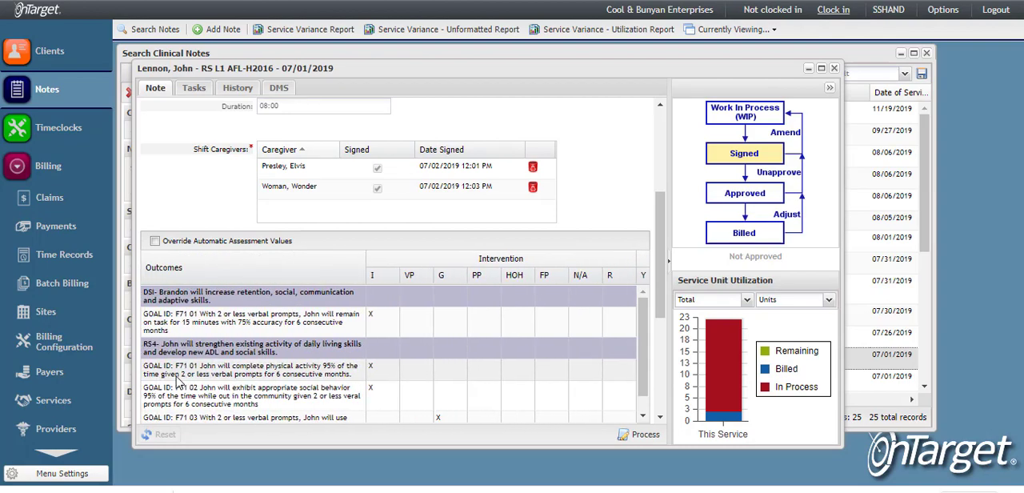
scroll(463, 414, right, 6)
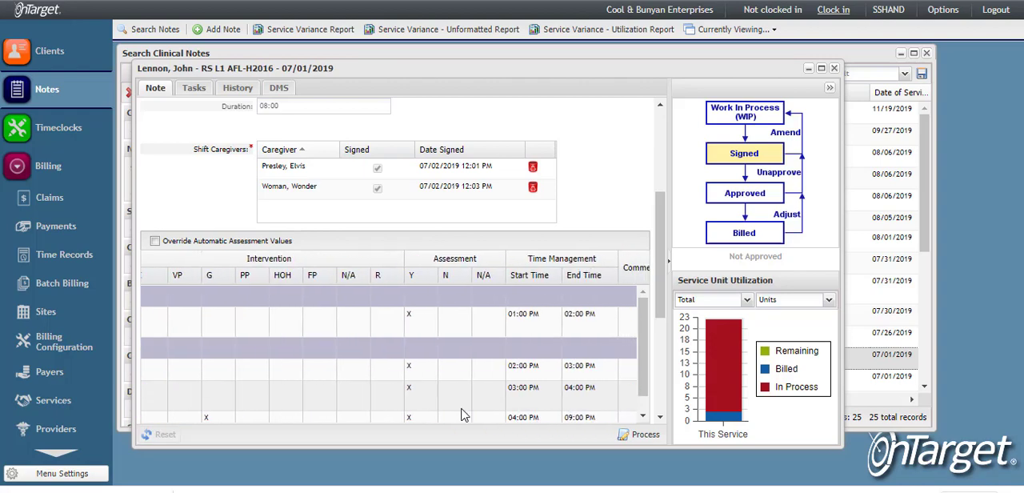
scroll(462, 415, right, 1)
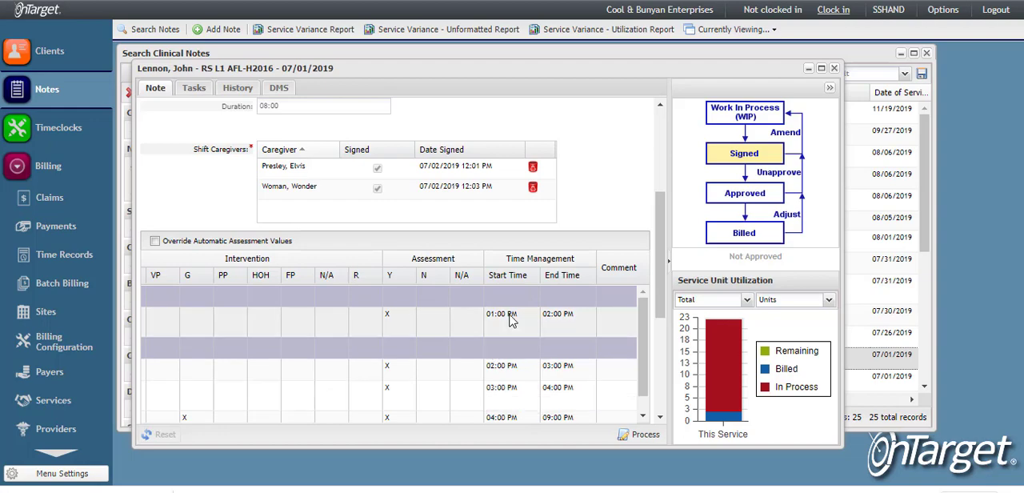
scroll(513, 320, up, 3)
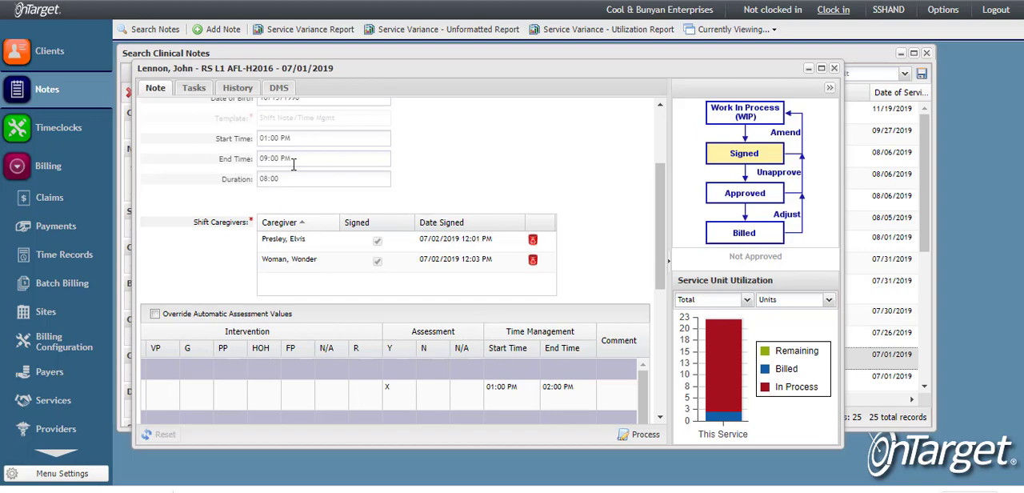
scroll(508, 395, down, 2)
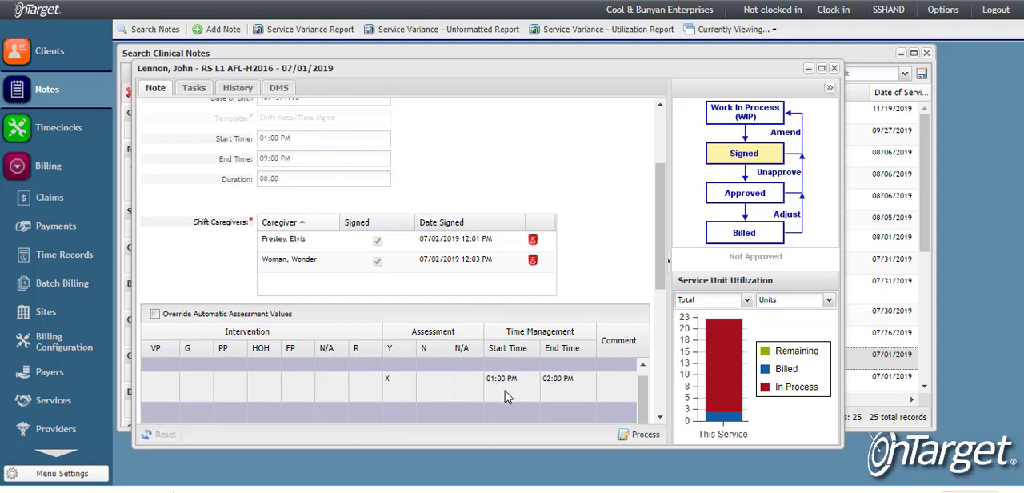
scroll(507, 328, down, 2)
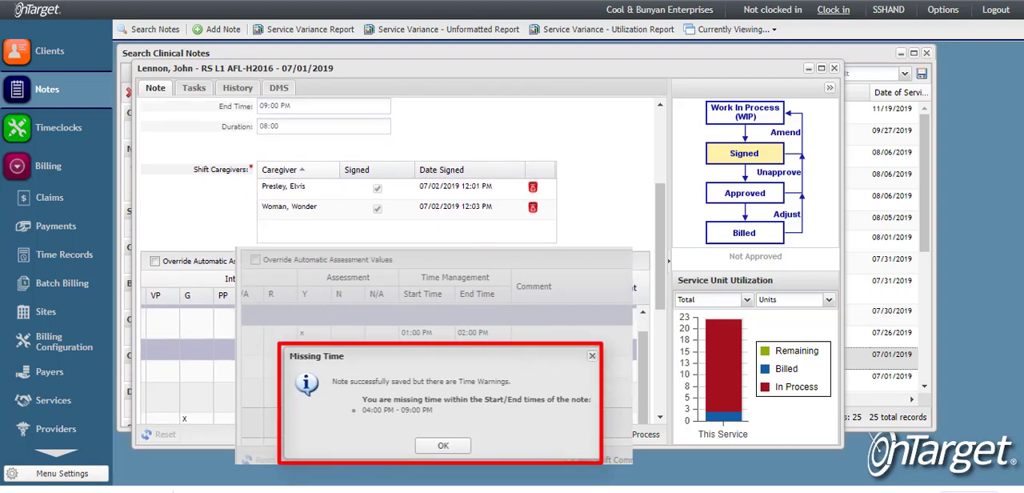
scroll(403, 261, down, 2)
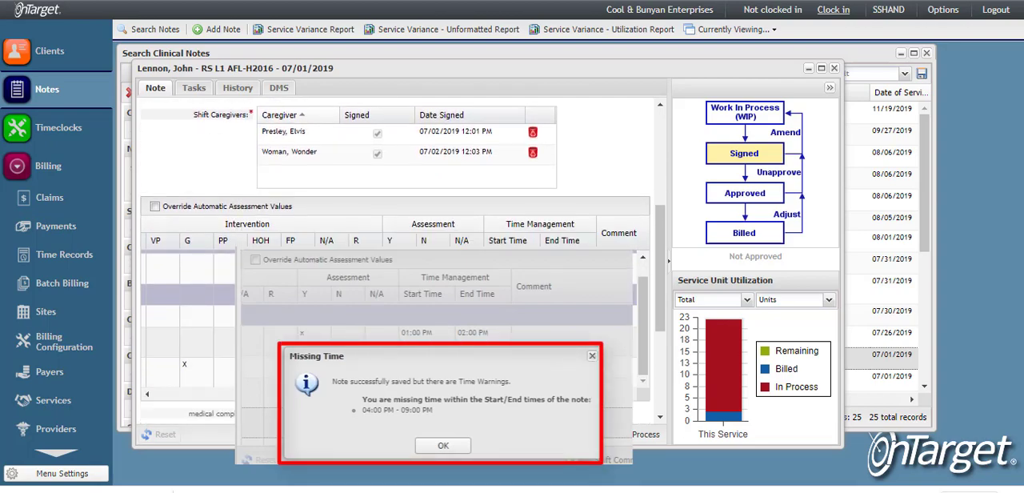